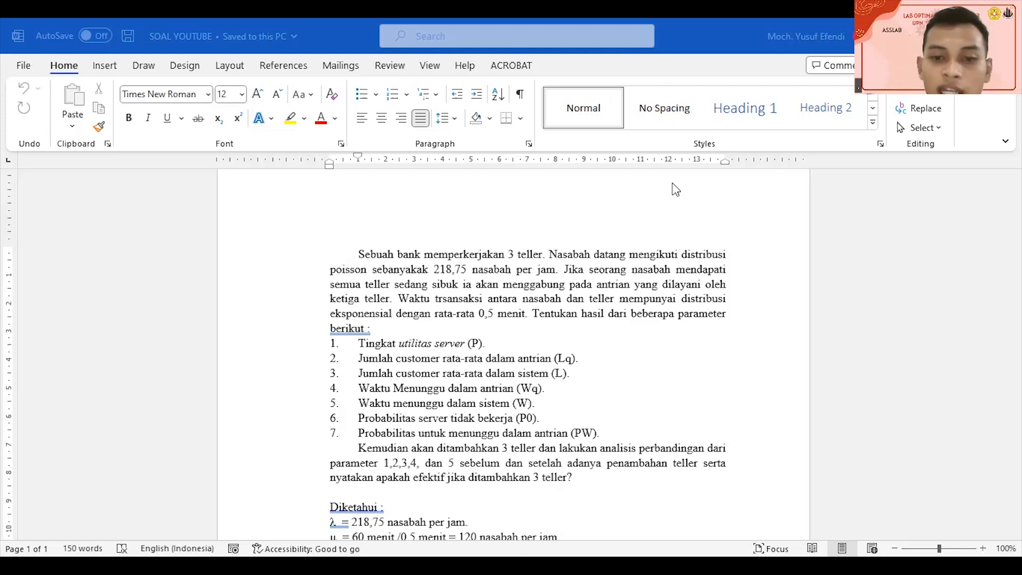
# Step: Read through the bank teller problem, switch to QM for Windows and start a new M/M/s data set in the Waiting Lines module
pyautogui.click(625, 284)
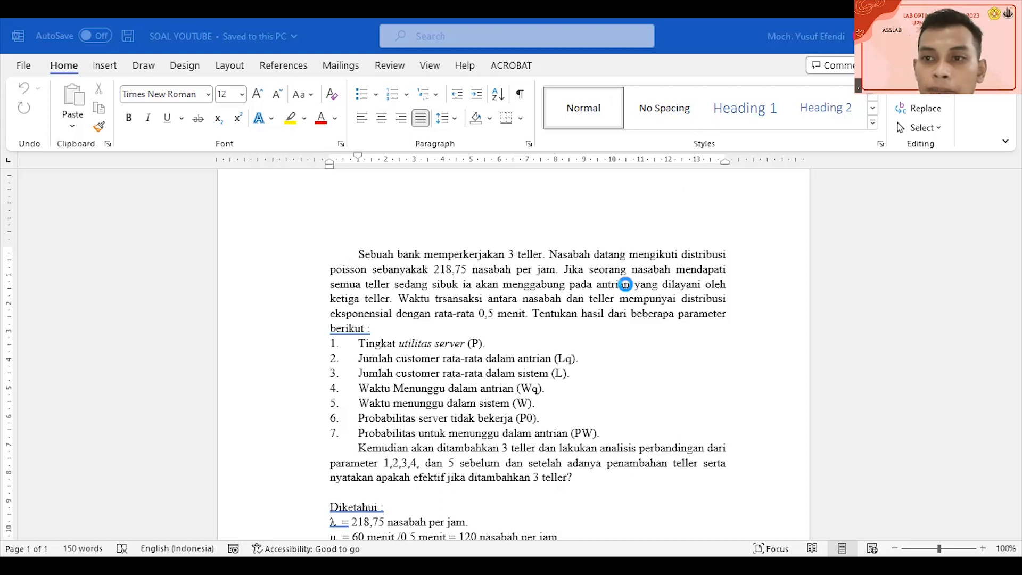
pyautogui.scroll(-2, 513, 351)
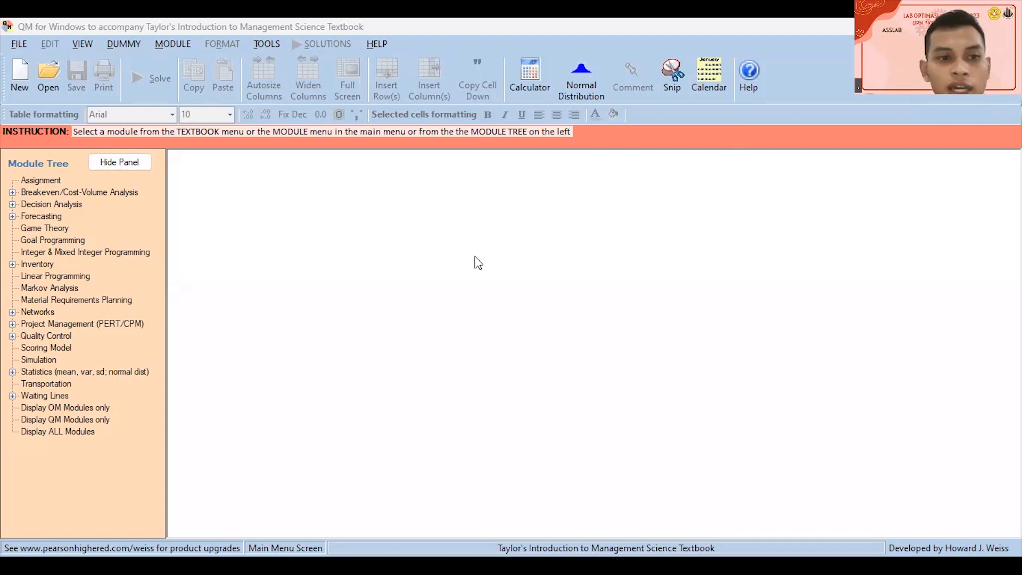
pyautogui.click(48, 395)
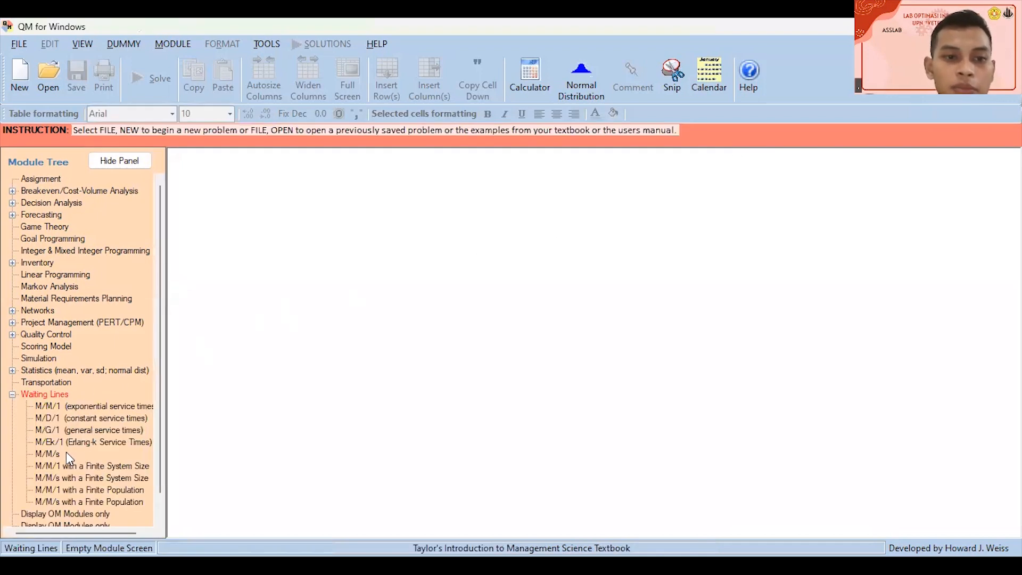
pyautogui.click(52, 455)
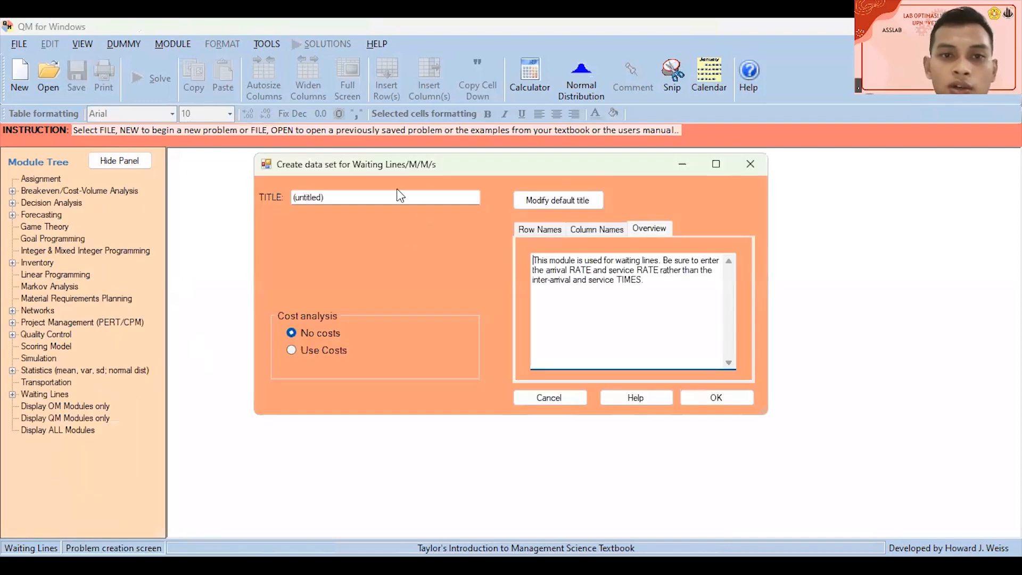
# Step: Title the data set "Modul 4" and create it without cost analysis
pyautogui.click(383, 192)
pyautogui.press('BackSpace')
pyautogui.press('BackSpace')
pyautogui.press('BackSpace')
pyautogui.press('BackSpace')
pyautogui.press('BackSpace')
pyautogui.press('BackSpace')
pyautogui.press('BackSpace')
pyautogui.press('BackSpace')
pyautogui.press('BackSpace')
pyautogui.press('BackSpace')
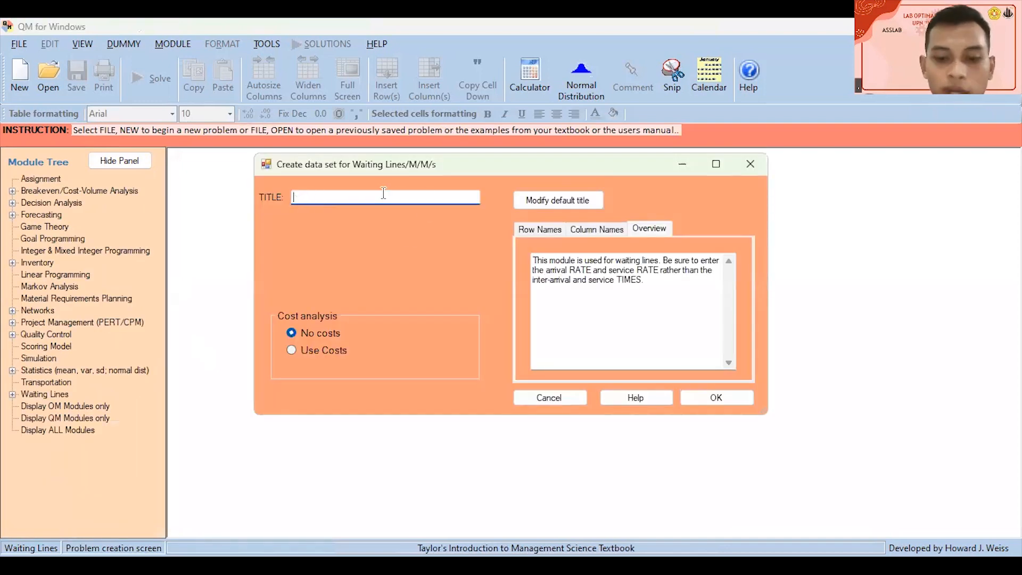
pyautogui.write('Modul 4')
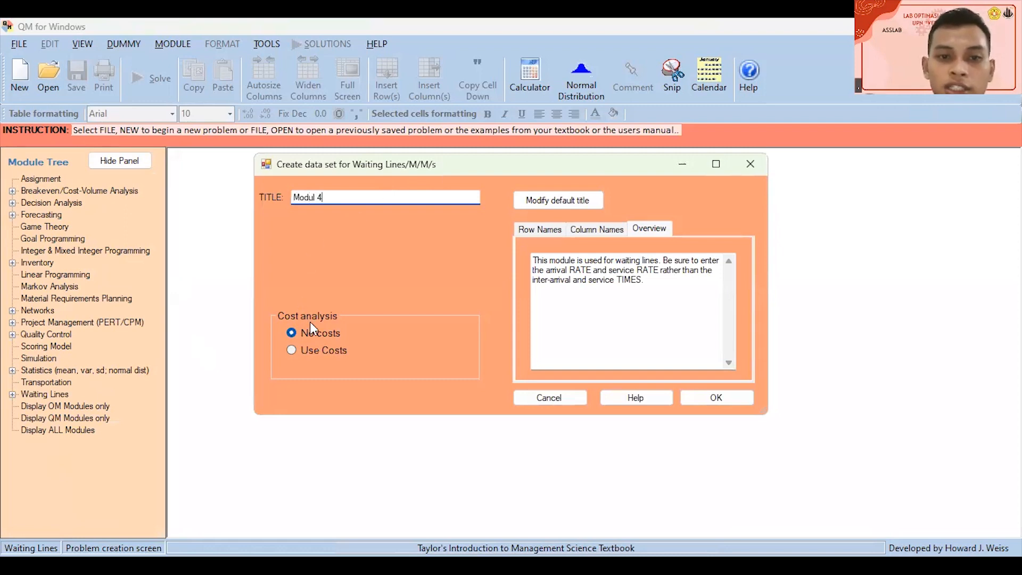
pyautogui.click(717, 397)
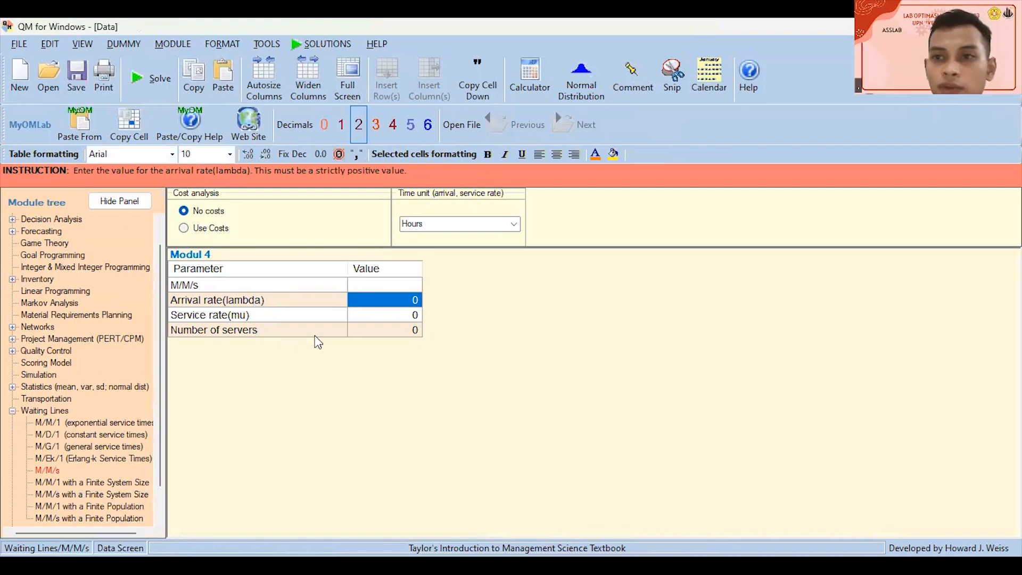
# Step: Set the service rate (mu) to 120 and the number of servers to 3
pyautogui.press('Down')
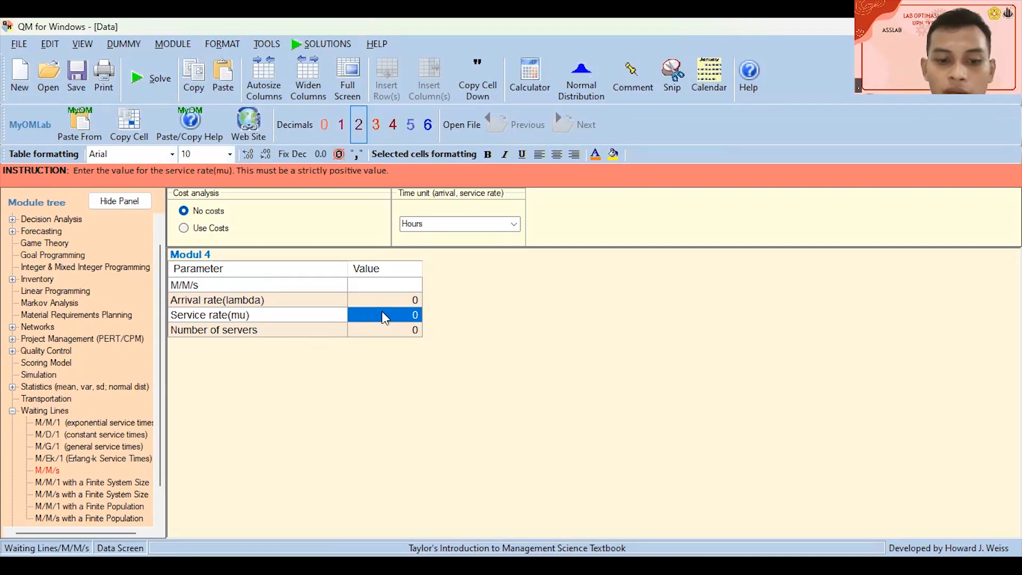
pyautogui.write('12')
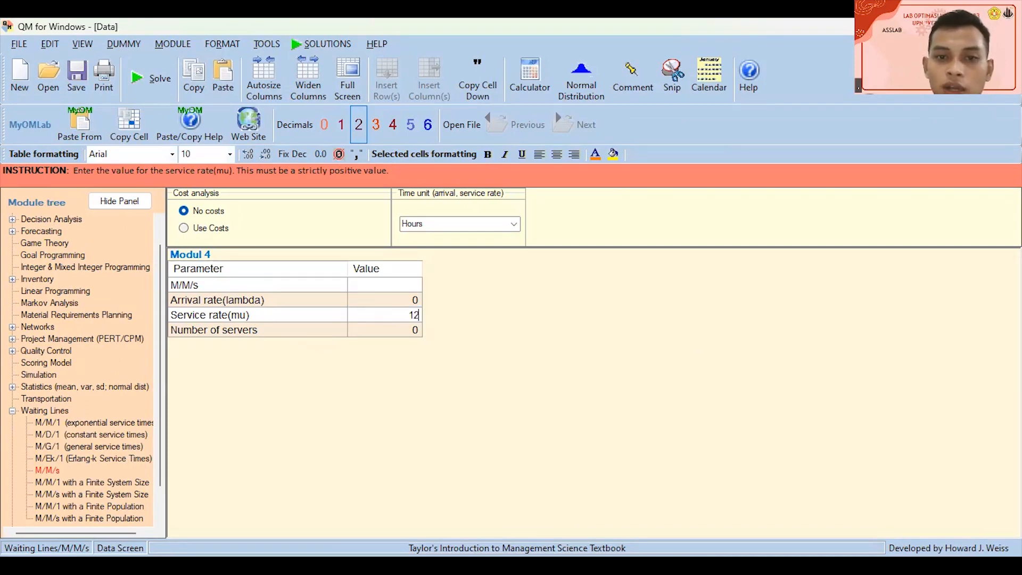
pyautogui.write('0')
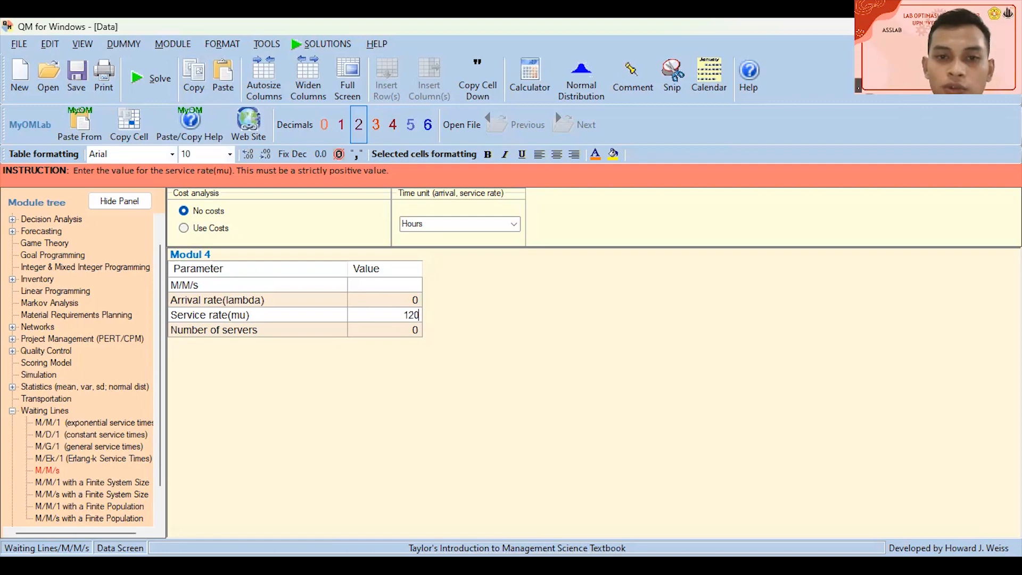
pyautogui.press('Return')
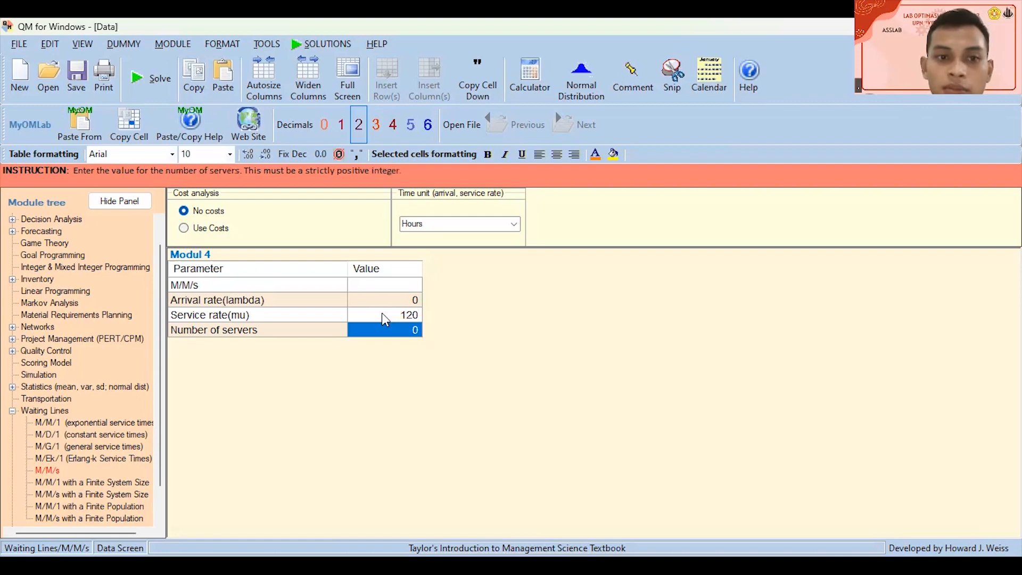
pyautogui.write('3')
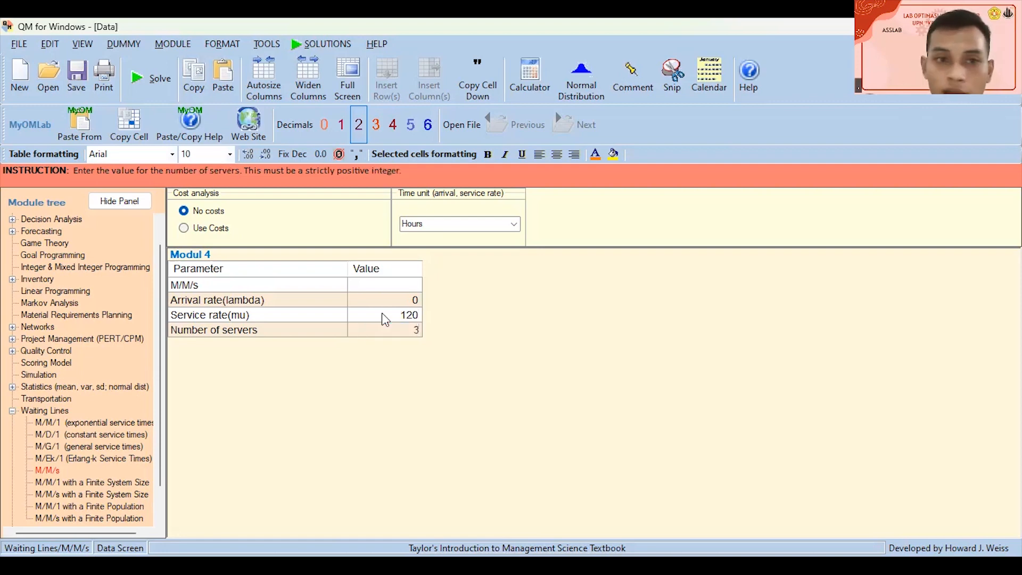
pyautogui.press('Return')
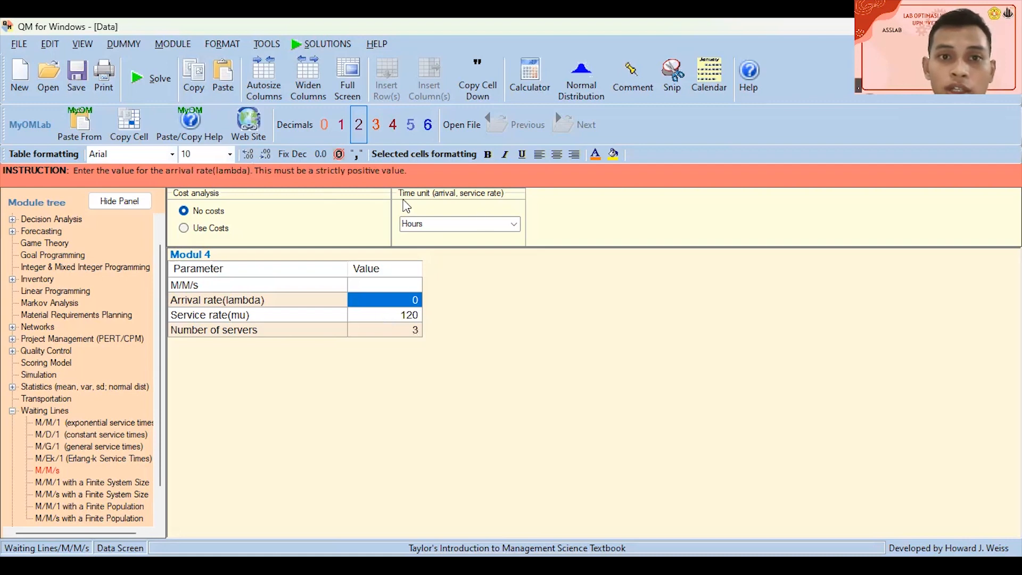
# Step: Display table numbers with four decimal places and keep Hours as the time unit for the arrival and service rates
pyautogui.click(392, 125)
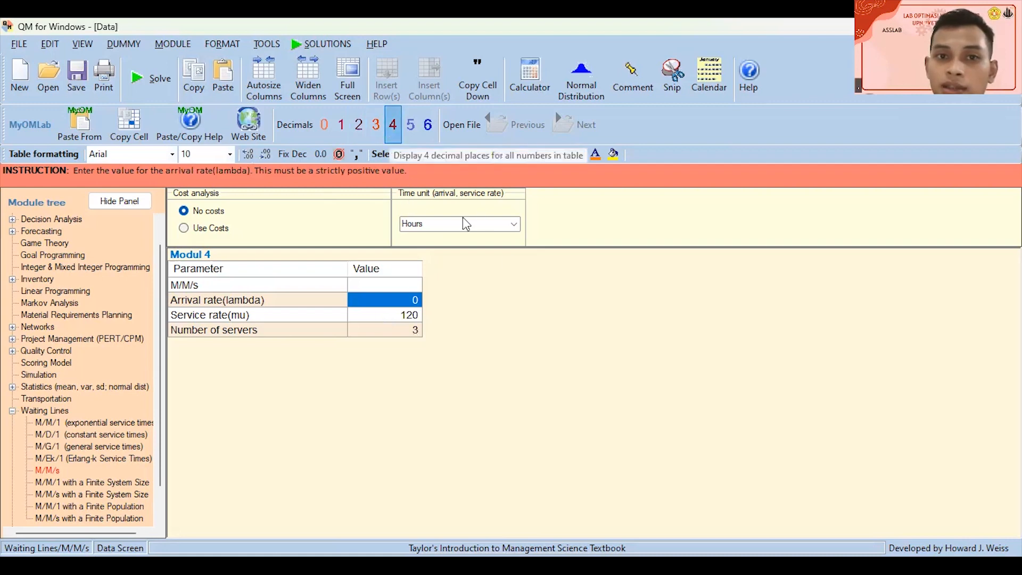
pyautogui.click(514, 224)
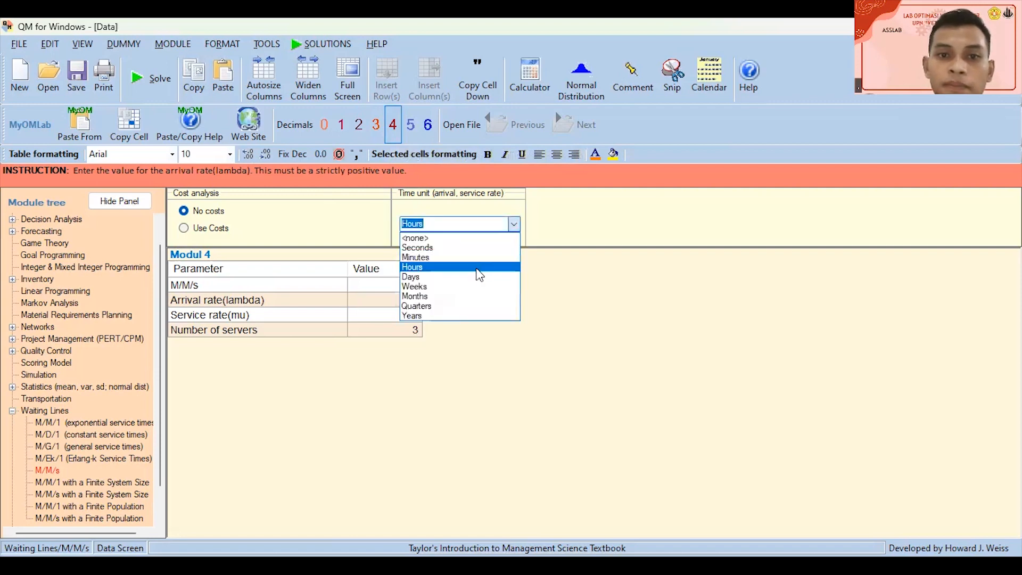
pyautogui.click(397, 309)
# Step: Set the arrival rate (lambda) to 218.75 and solve the waiting line model
pyautogui.click(383, 304)
pyautogui.click(382, 299)
pyautogui.write('218')
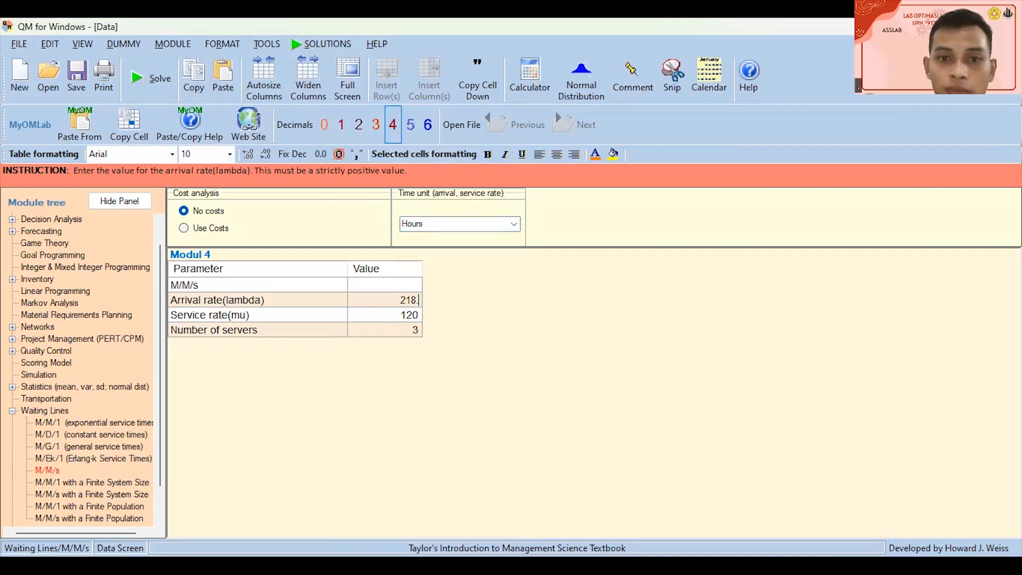
pyautogui.write('.75')
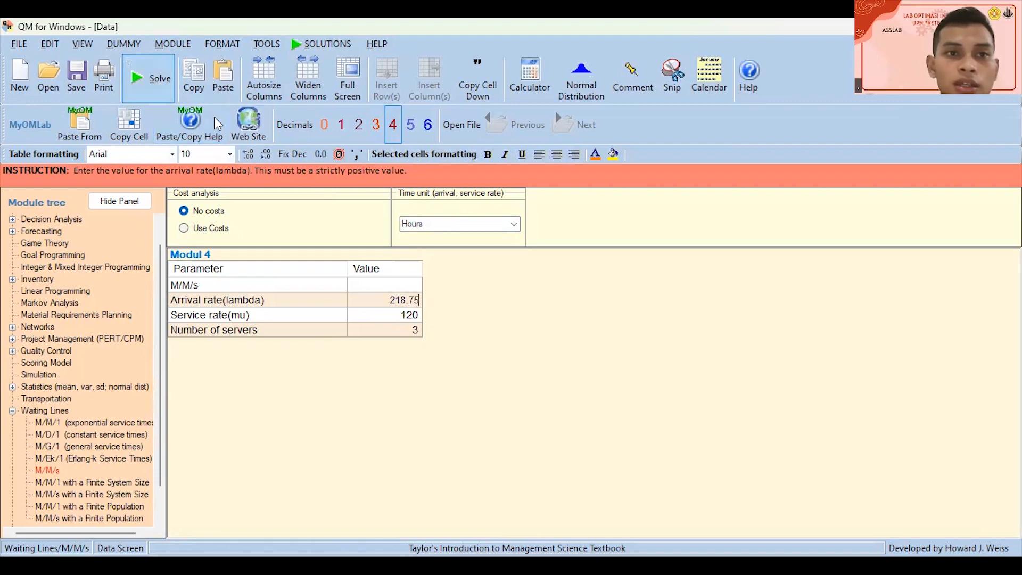
pyautogui.click(152, 80)
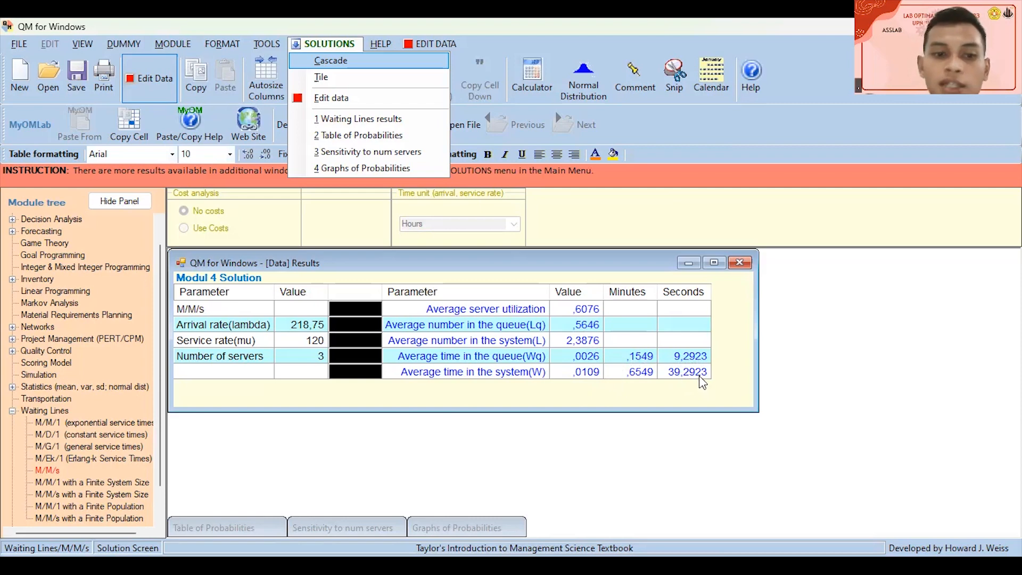
# Step: Open the table of probabilities, reposition its window and look up the probability of exactly zero customers in the system
pyautogui.doubleClick(238, 528)
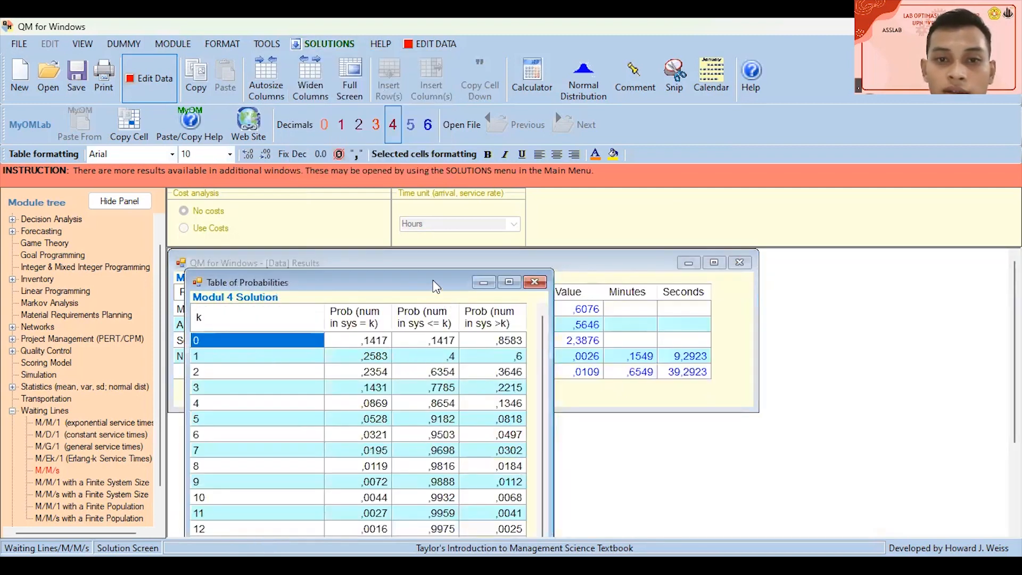
pyautogui.moveTo(434, 286); pyautogui.dragTo(494, 248)
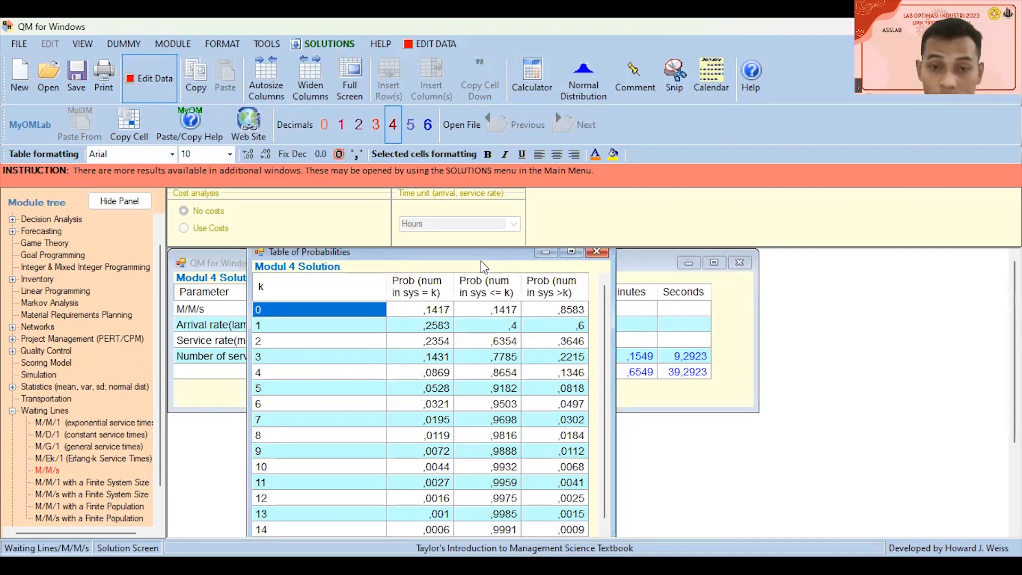
pyautogui.click(430, 311)
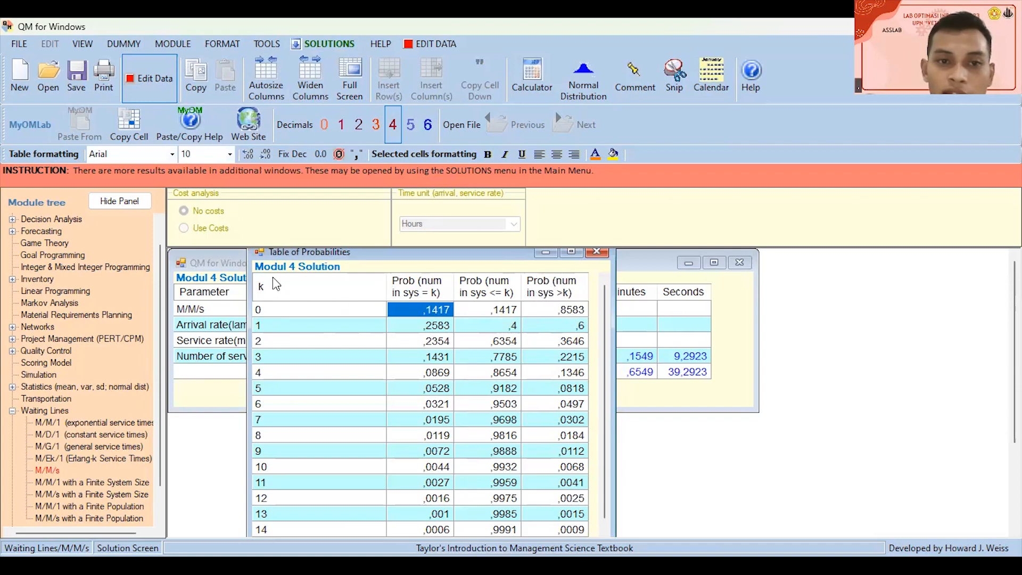
# Step: Examine the probabilities of more than k customers in the system for k = 3 and k = 2
pyautogui.click(262, 309)
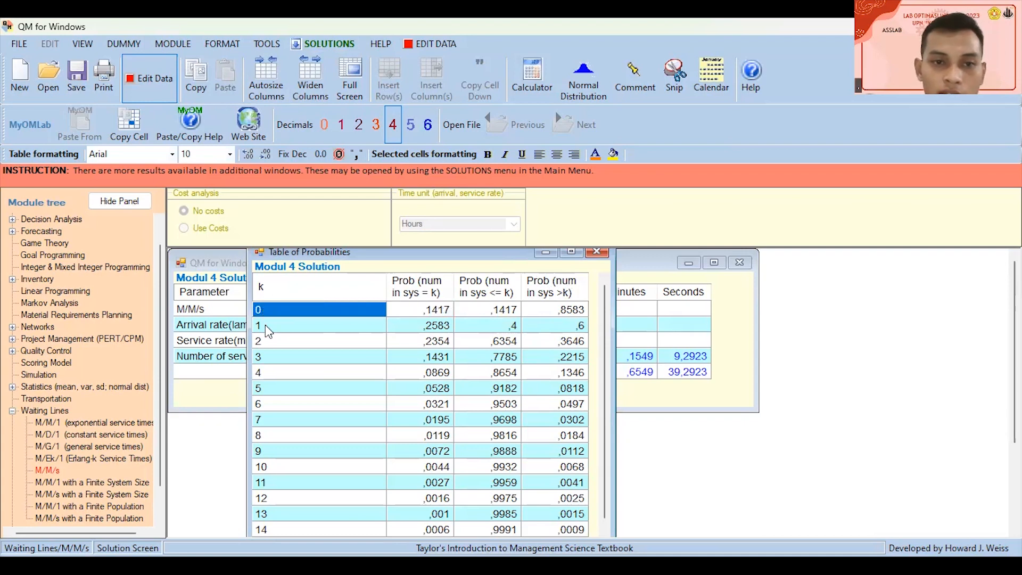
pyautogui.click(266, 326)
pyautogui.click(266, 341)
pyautogui.click(269, 360)
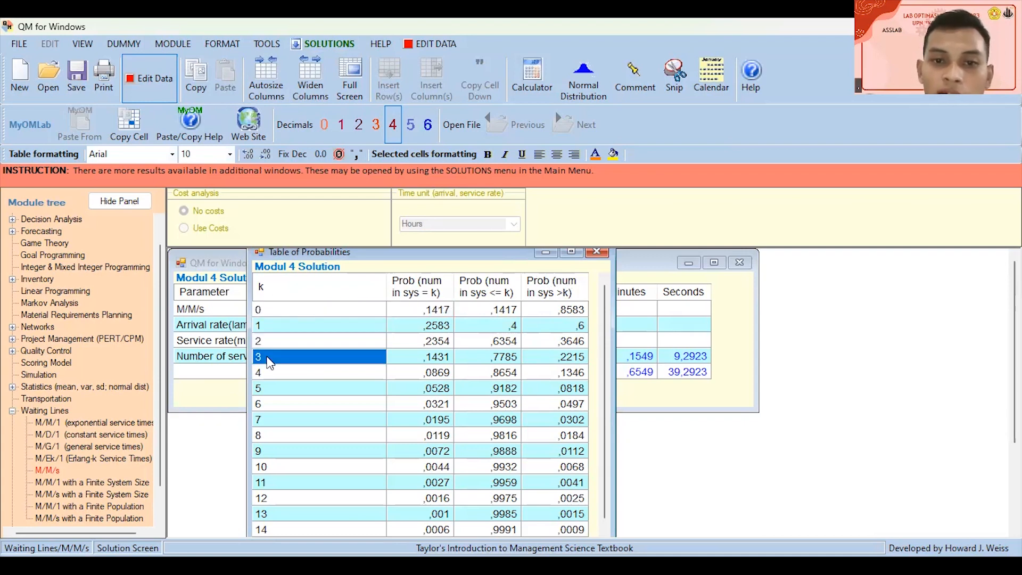
pyautogui.click(566, 359)
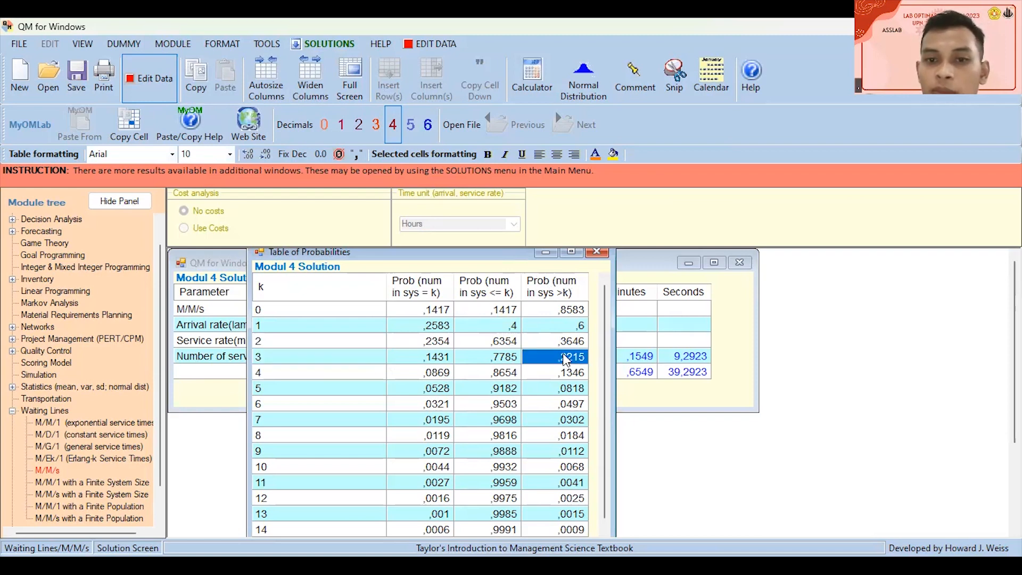
pyautogui.click(561, 344)
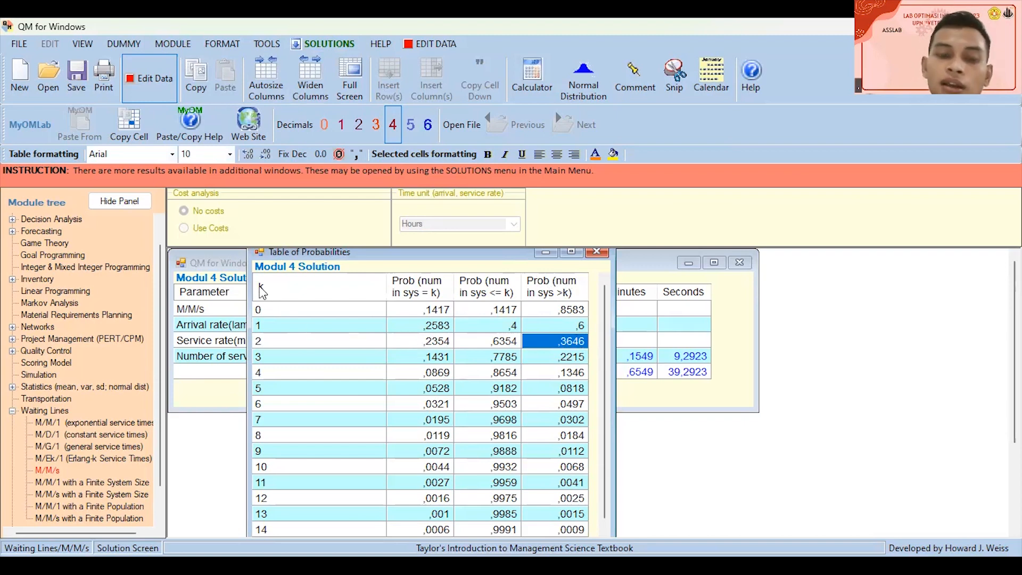
# Step: Compare the greater-than-k probabilities for k = 0 and k = 1, and minimize the table of probabilities
pyautogui.click(262, 314)
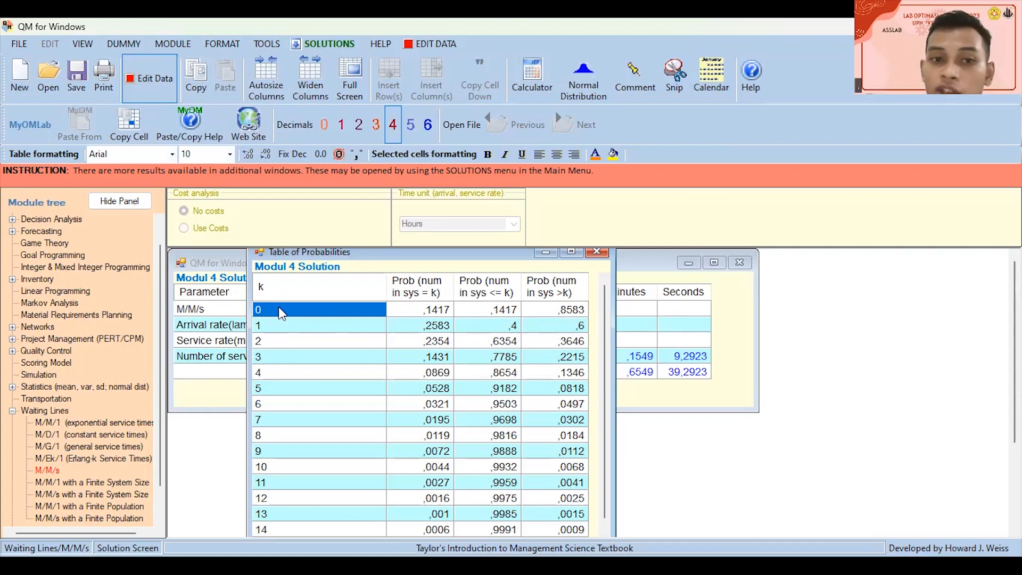
pyautogui.click(564, 314)
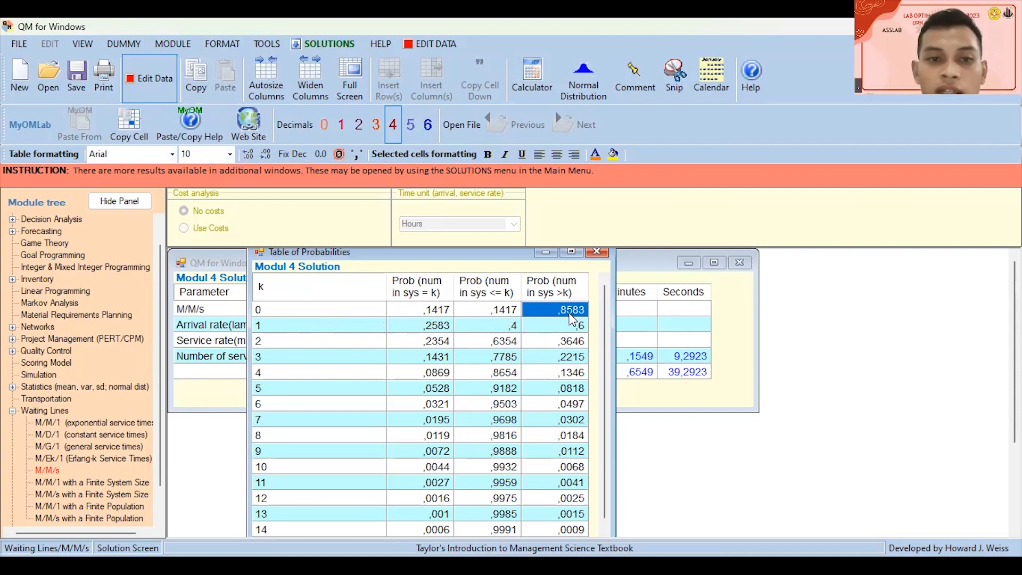
pyautogui.click(344, 325)
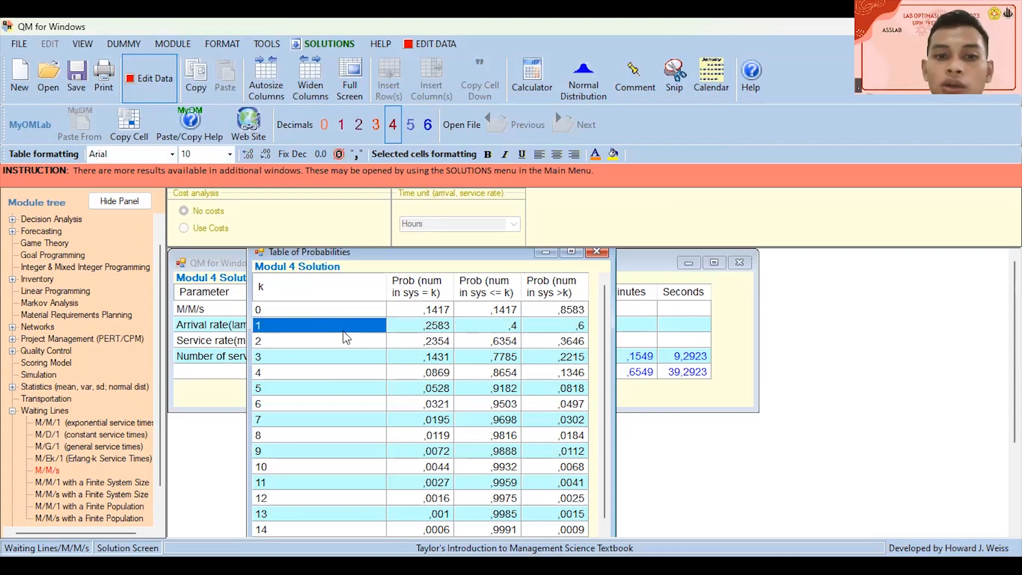
pyautogui.click(334, 338)
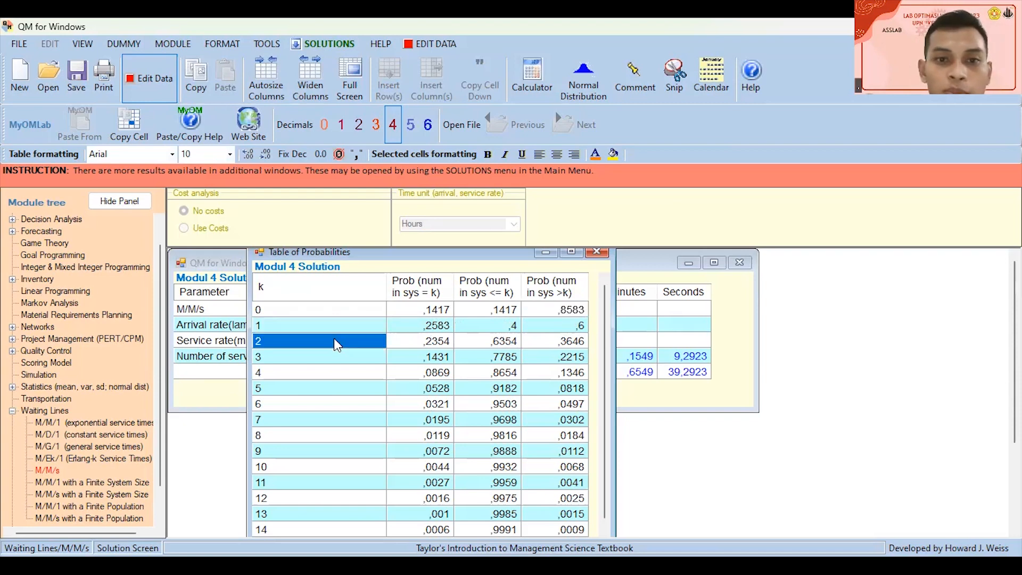
pyautogui.click(572, 325)
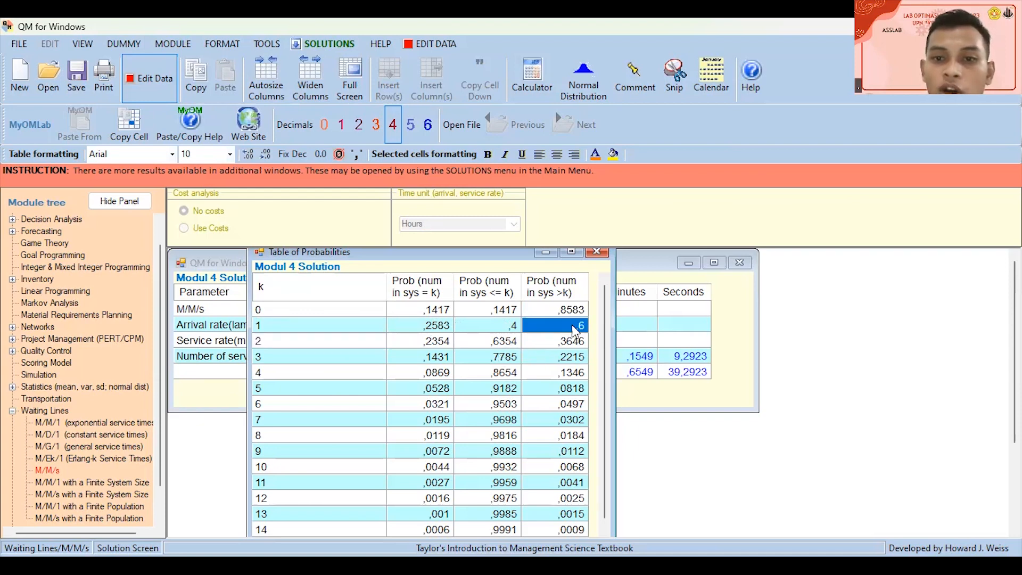
pyautogui.click(352, 358)
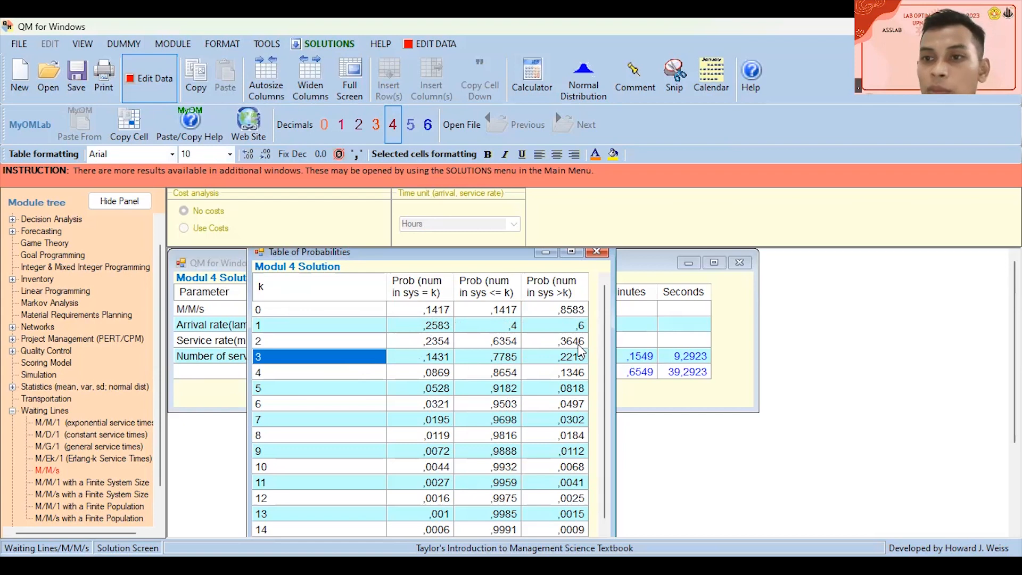
pyautogui.click(551, 253)
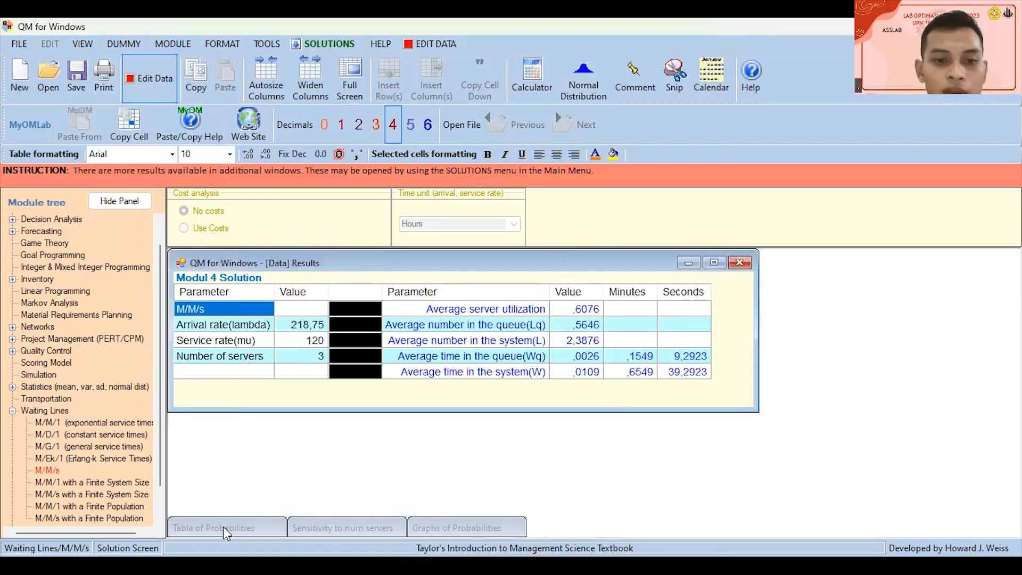
# Step: Open the sensitivity to number of servers results, reposition the window and compare the queue measures across server counts
pyautogui.click(343, 530)
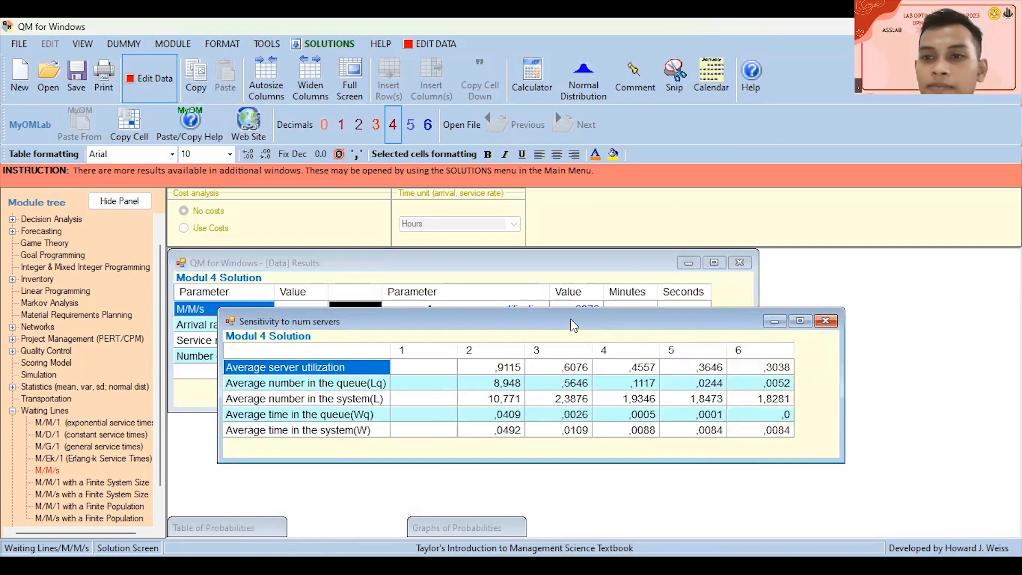
pyautogui.moveTo(572, 320); pyautogui.dragTo(553, 275)
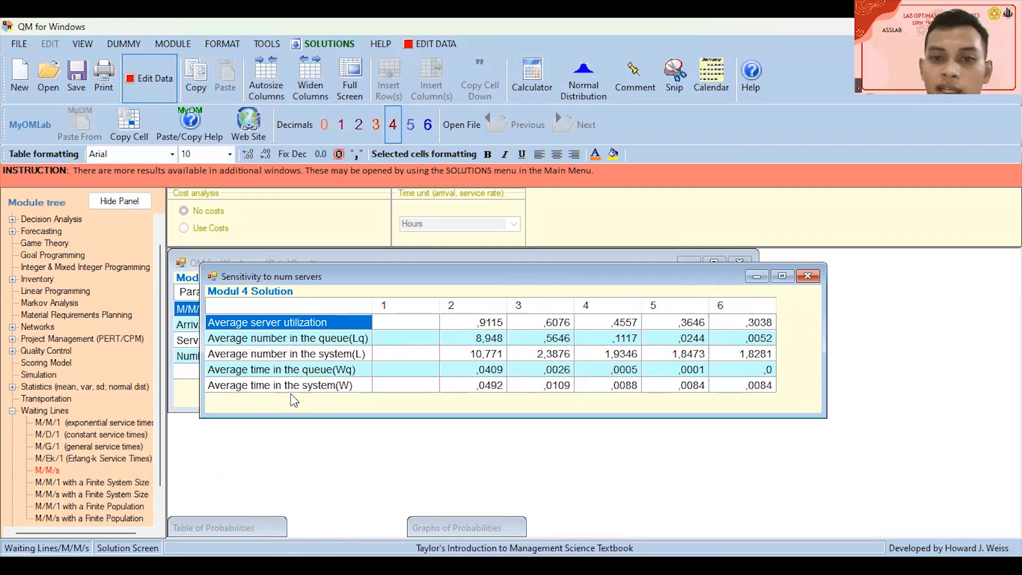
pyautogui.hotkey('alt', 'Tab')
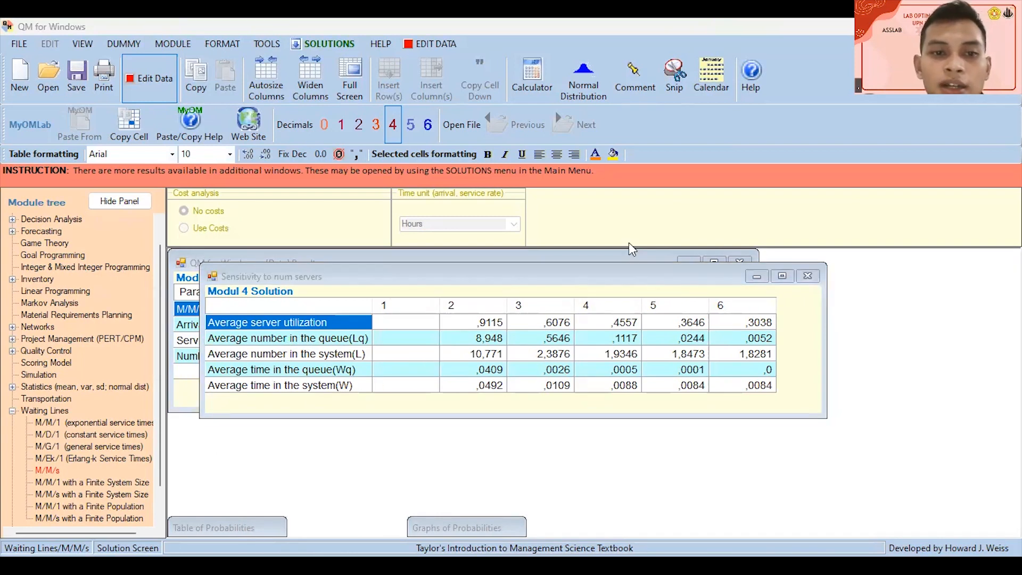